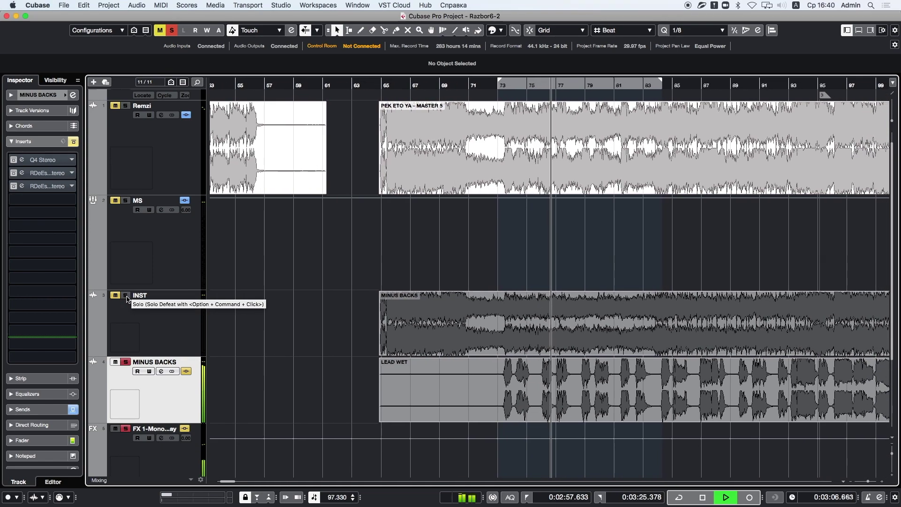
# Step: Compare the INST, MINUS BACKS and PEK ETO YA master tracks by switching their solo states during playback
pyautogui.click(126, 295)
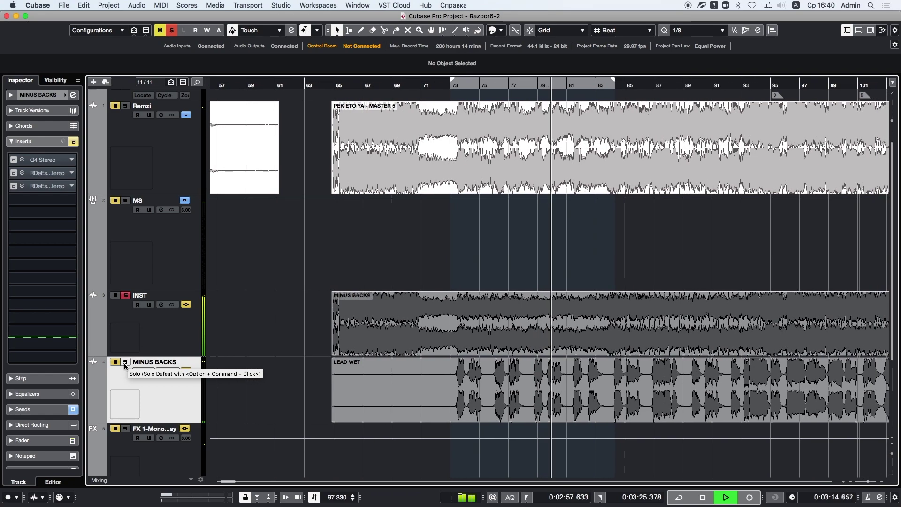
pyautogui.click(125, 365)
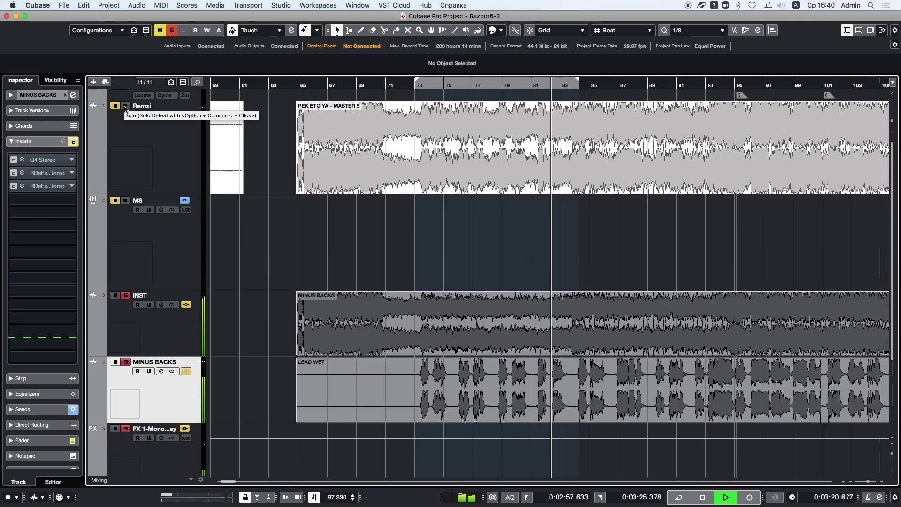
pyautogui.click(126, 106)
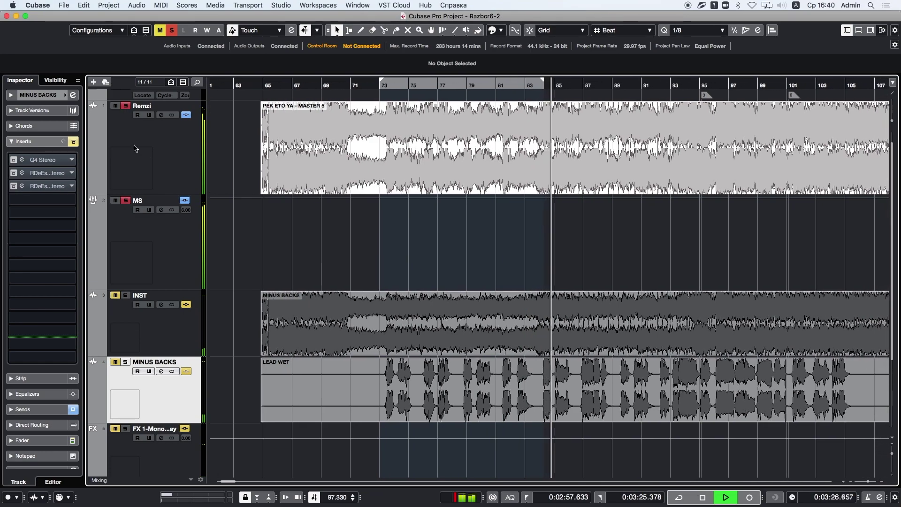
pyautogui.click(126, 106)
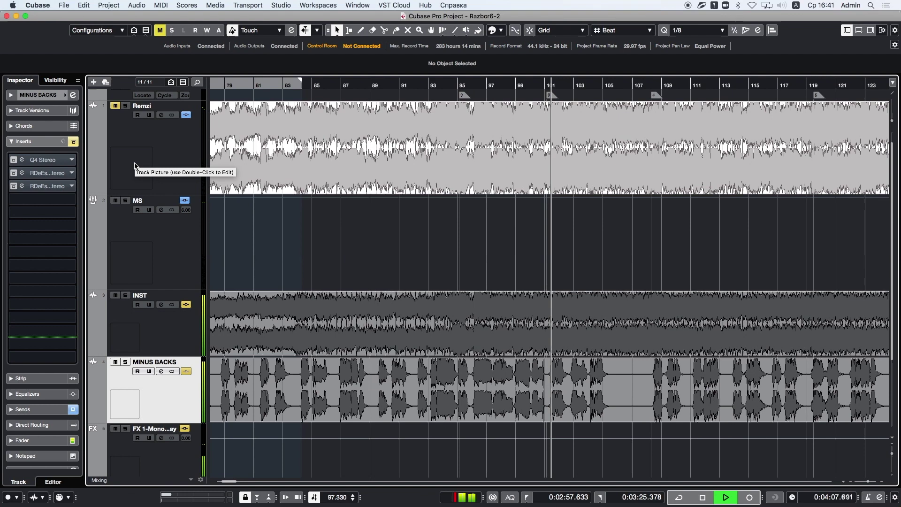
# Step: Listen repeatedly to the unsoloed mix just before bar 101, and return the playhead to bar 73
pyautogui.press('space')
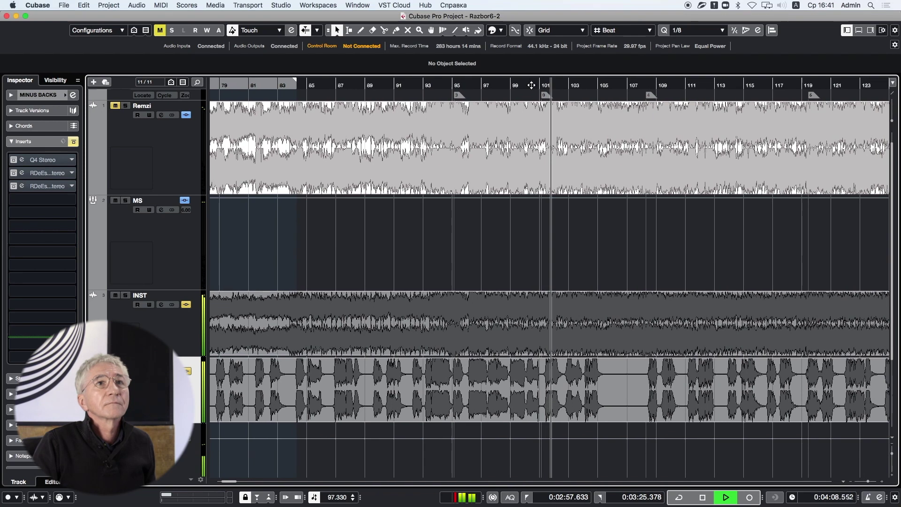
pyautogui.press('space')
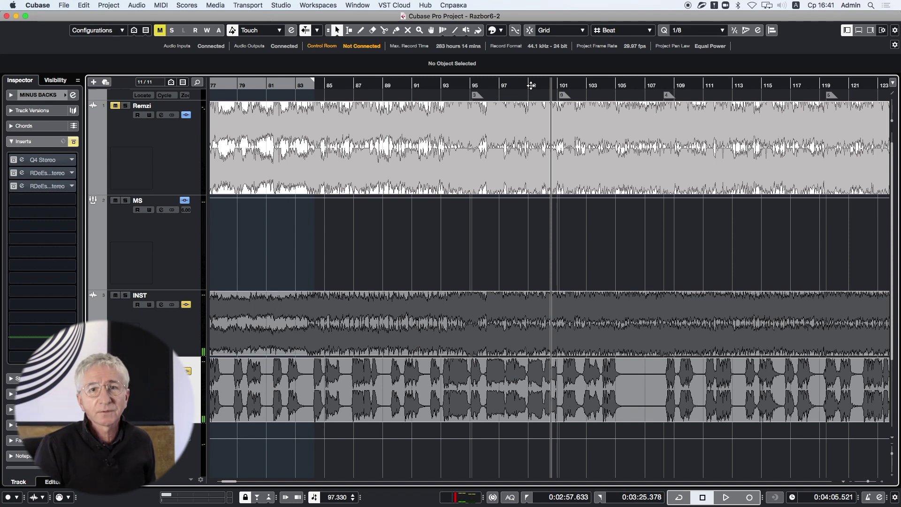
pyautogui.press('space')
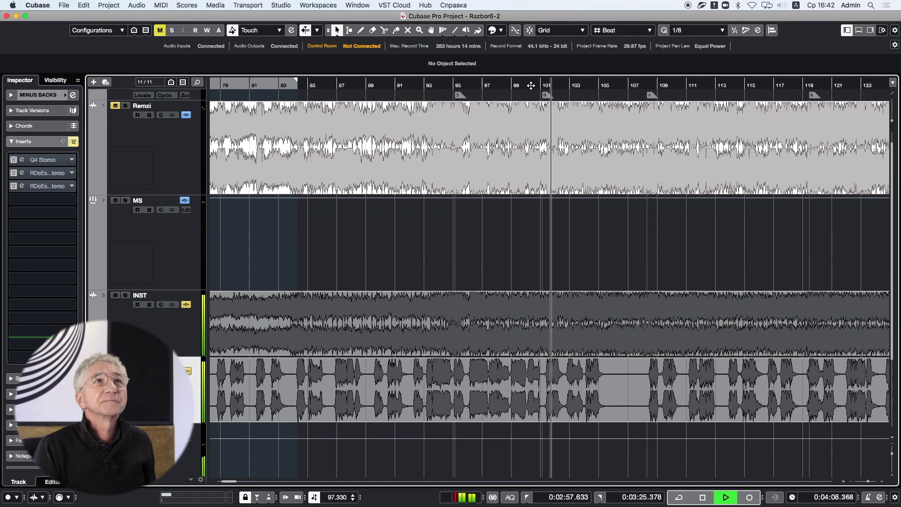
pyautogui.press('space')
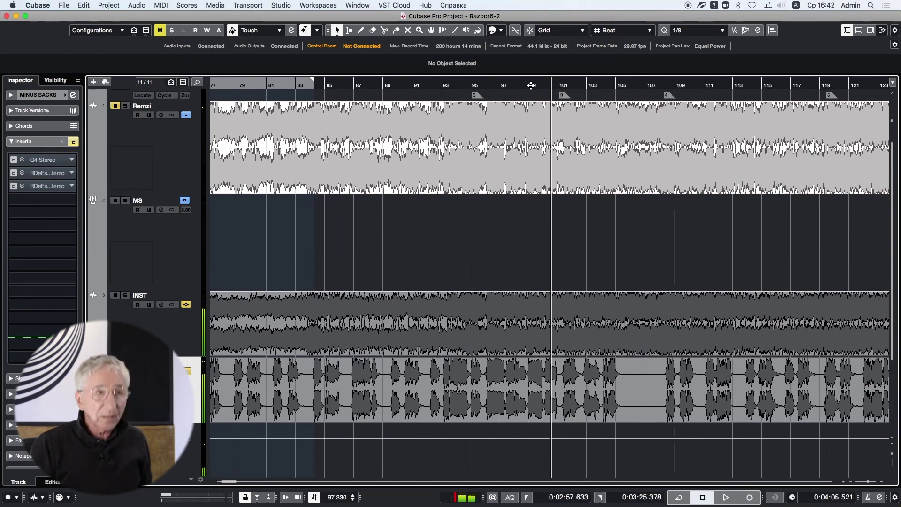
pyautogui.press('1')
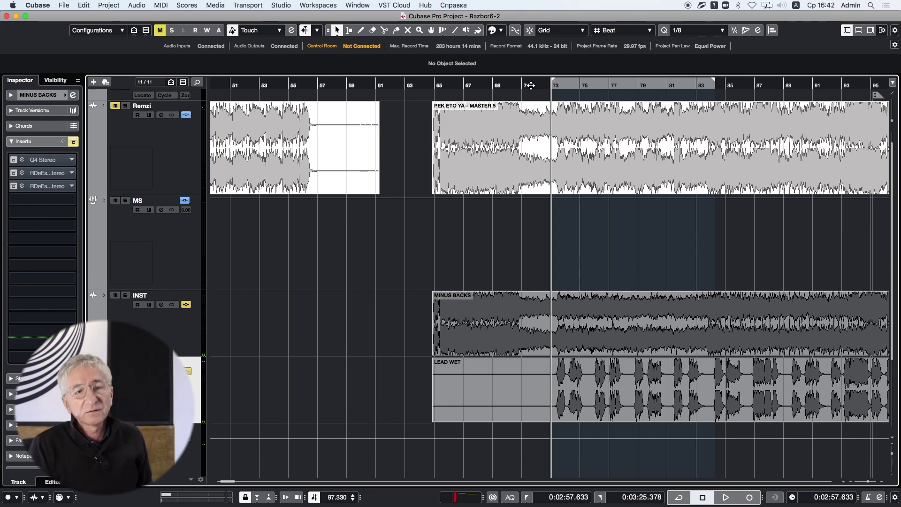
# Step: Open the Q4 Stereo equalizer on MINUS BACKS, solo the track and take the equalizer out of bypass during playback
pyautogui.press('space')
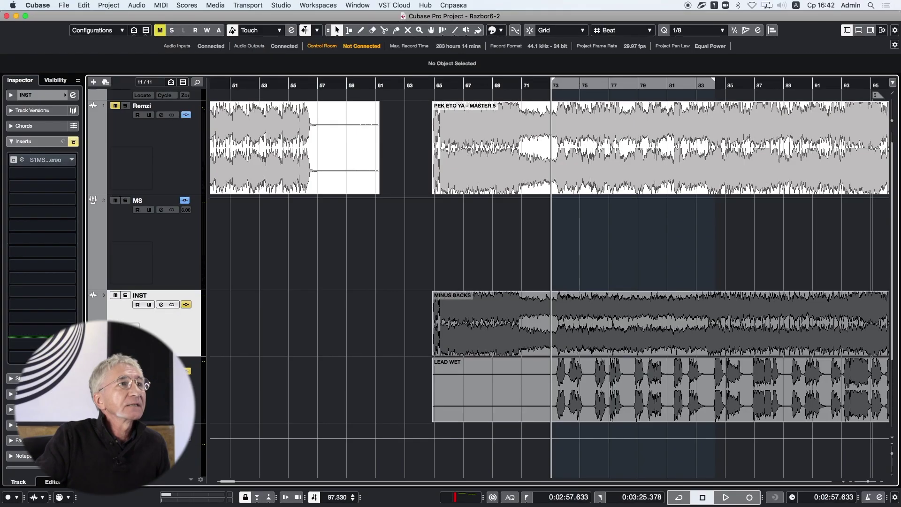
pyautogui.press('Down')
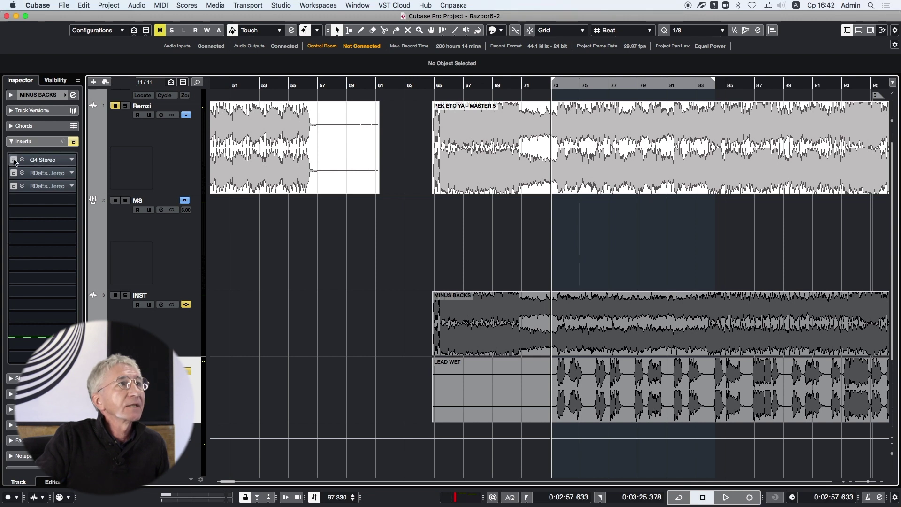
pyautogui.click(28, 160)
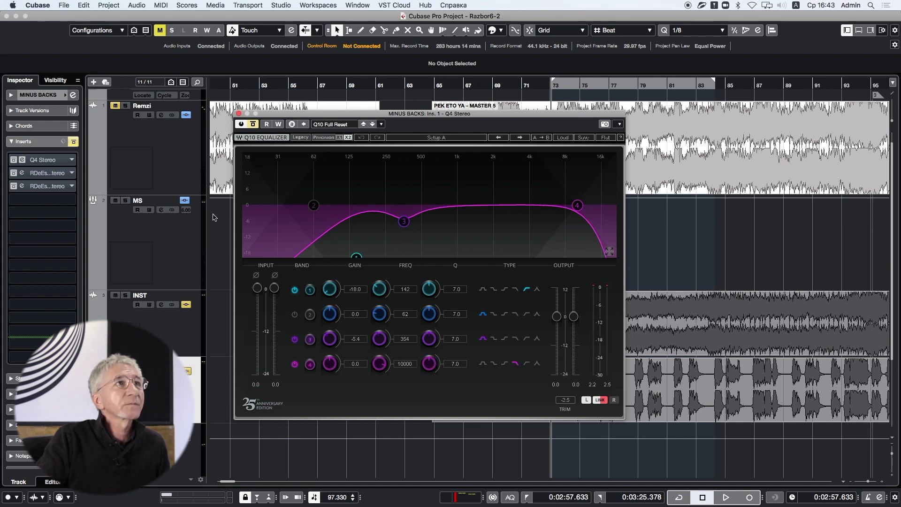
pyautogui.click(125, 362)
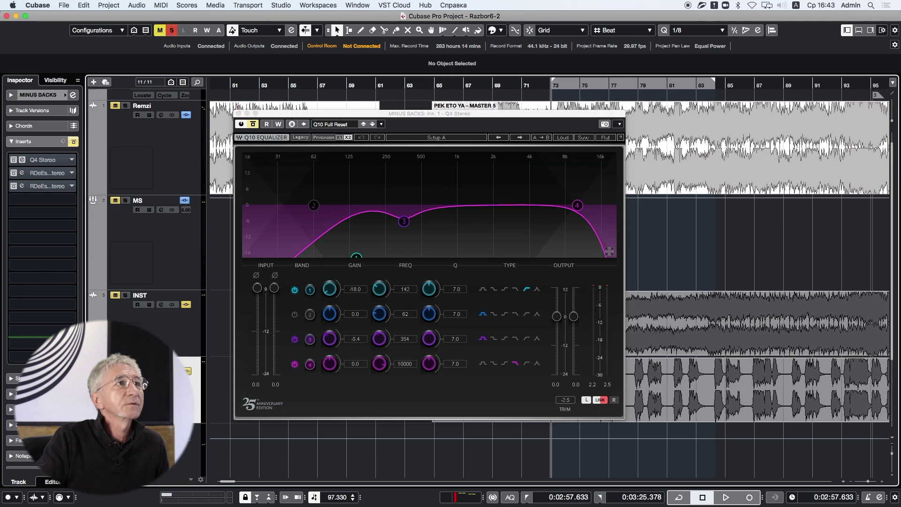
pyautogui.press('space')
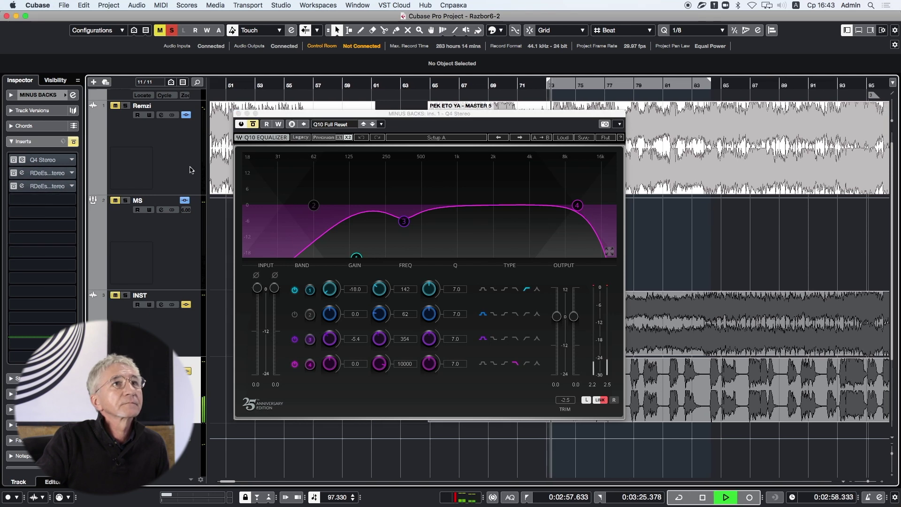
pyautogui.click(253, 124)
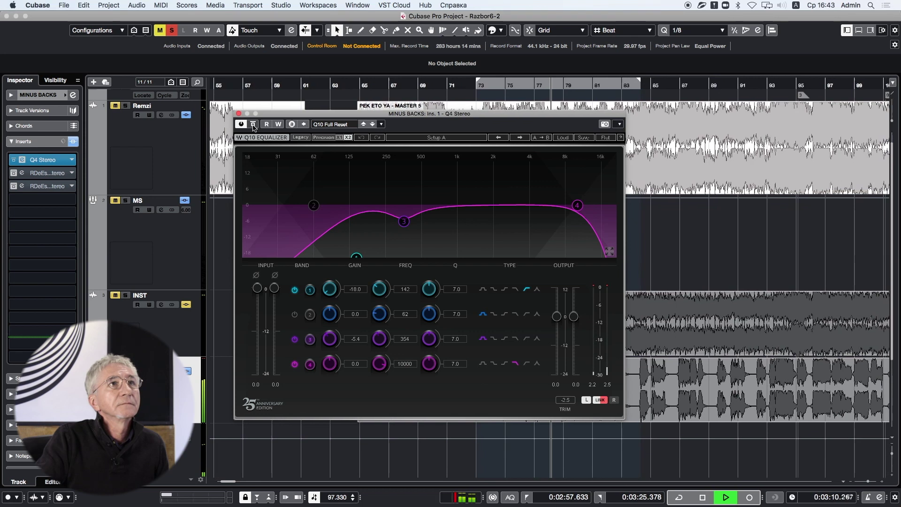
# Step: Audition the soloed MINUS BACKS track with the Q4 equalizer active from about bar 101
pyautogui.press('space')
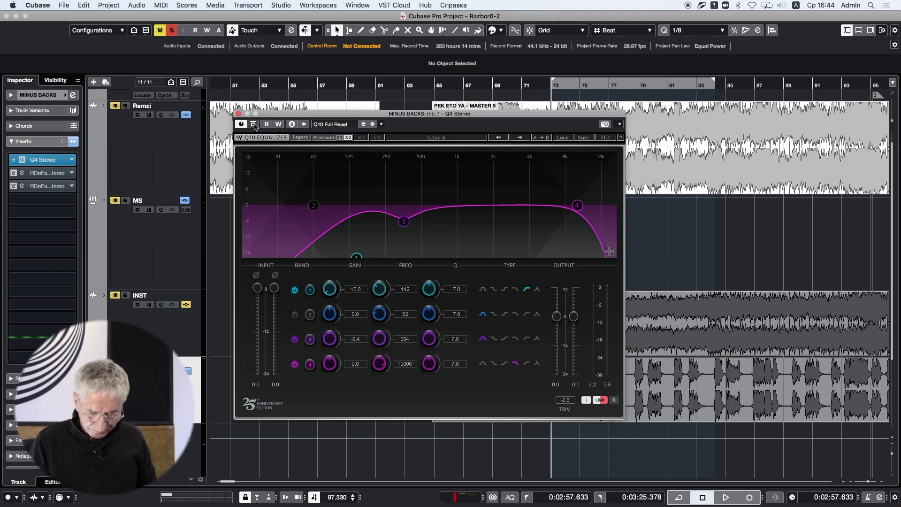
pyautogui.press('9')
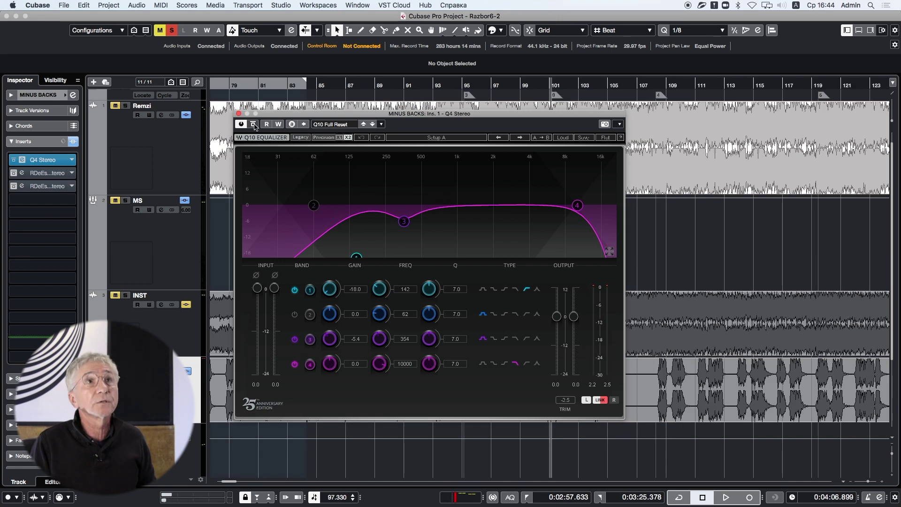
pyautogui.press('space')
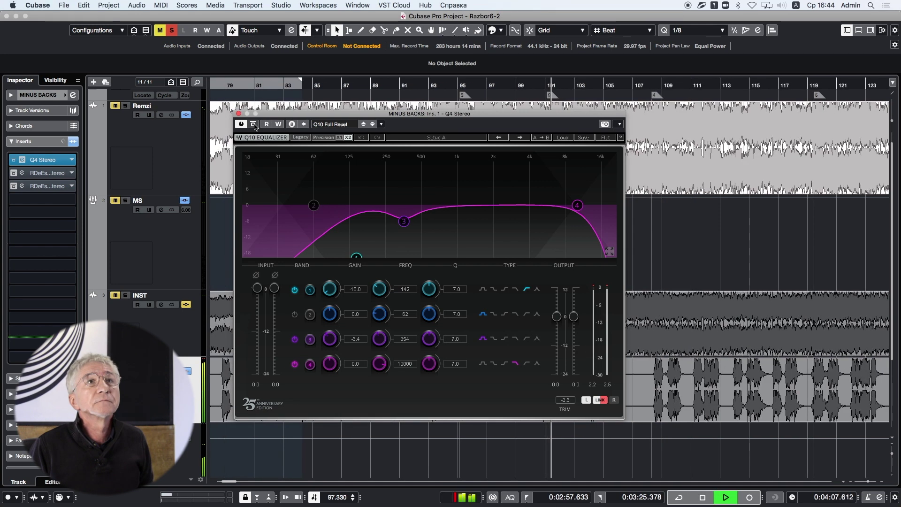
pyautogui.press('space')
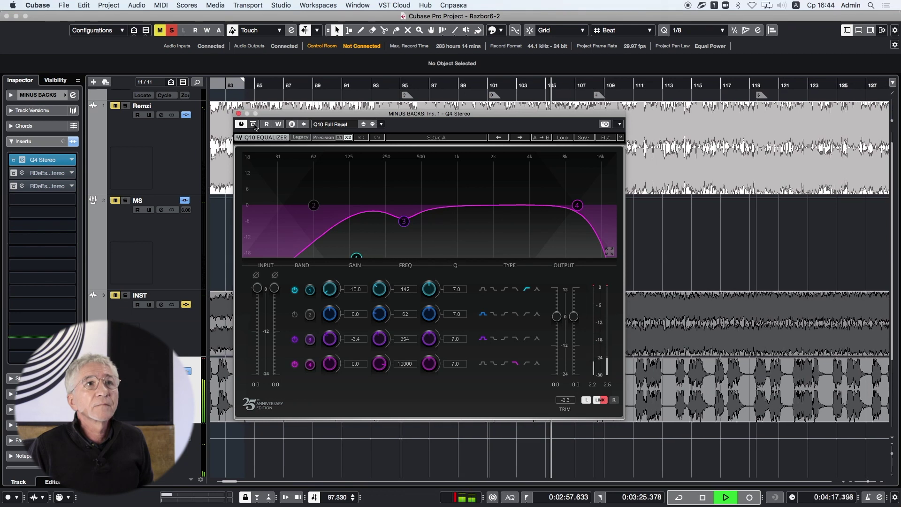
pyautogui.press('space')
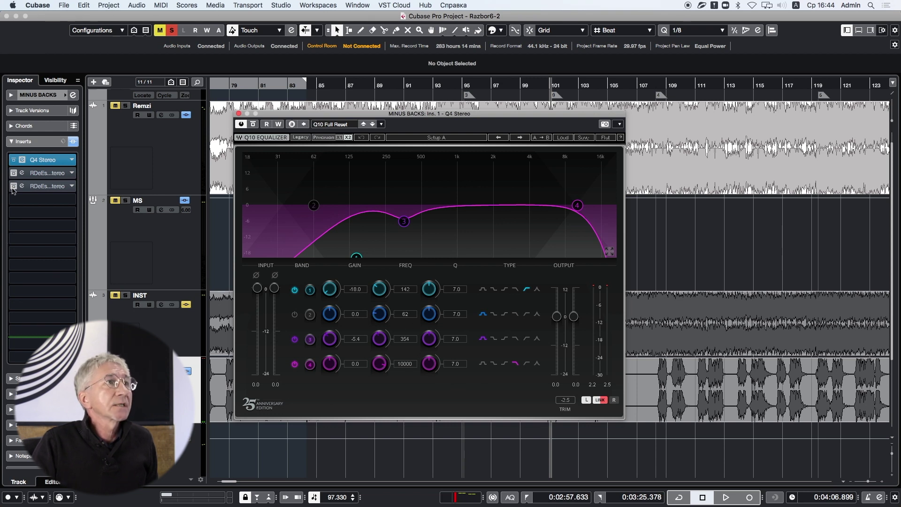
# Step: Open the RDeEsser in the second insert slot of MINUS BACKS, take it out of bypass and audition the passage
pyautogui.click(33, 174)
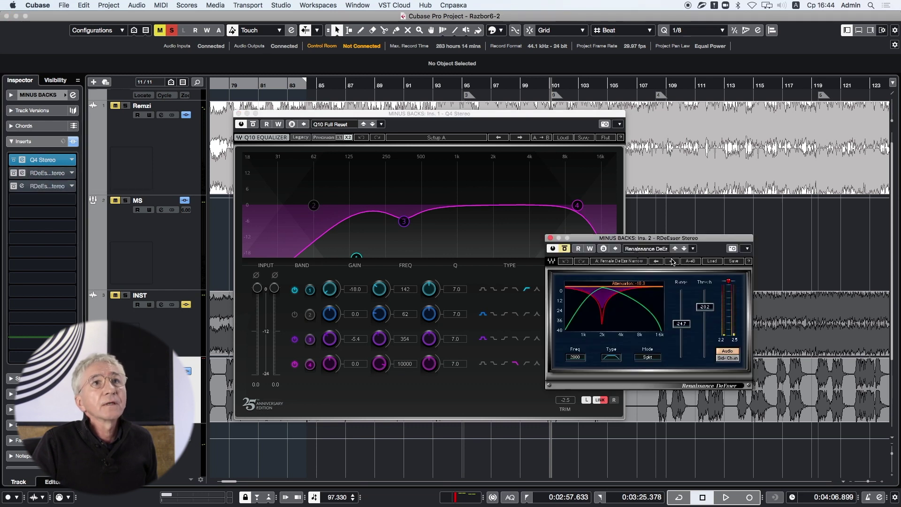
pyautogui.click(565, 249)
pyautogui.press('space')
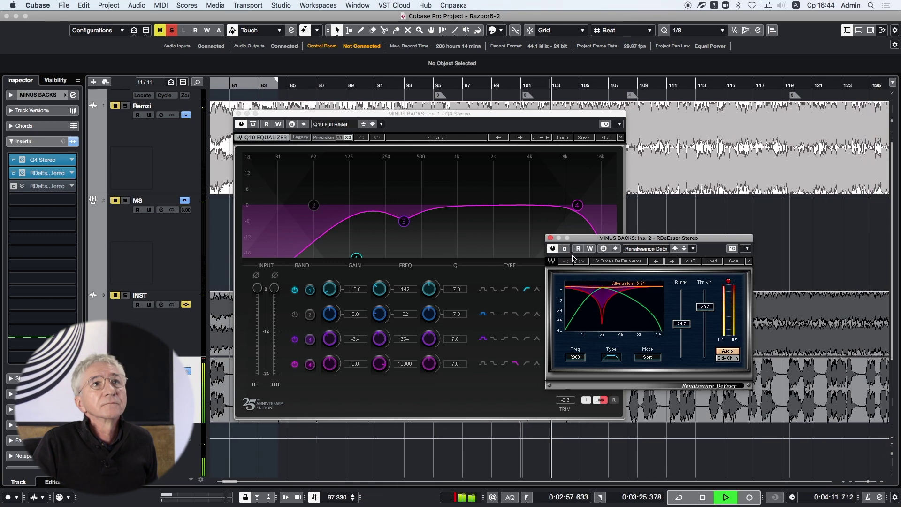
pyautogui.press('space')
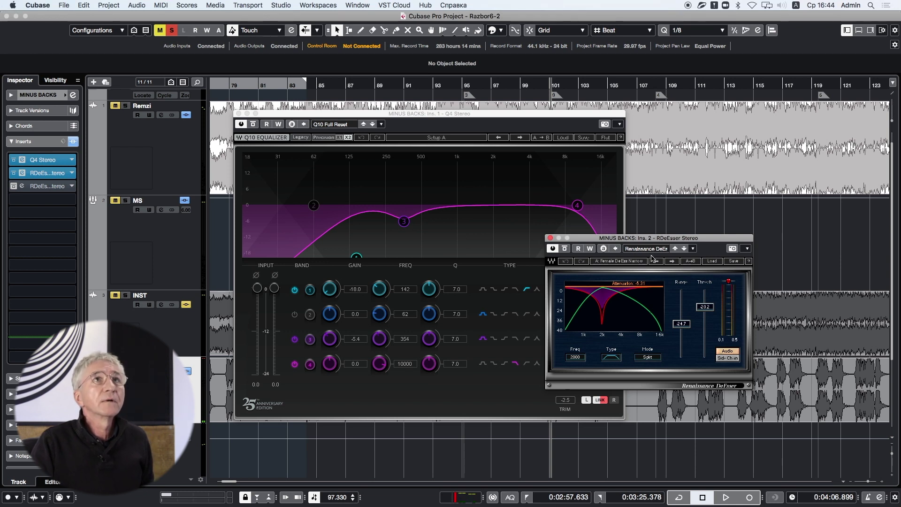
# Step: Compare MINUS BACKS with the second-slot RDeEsser bypassed and active, playing from around bar 95
pyautogui.hotkey('shift', 'n')
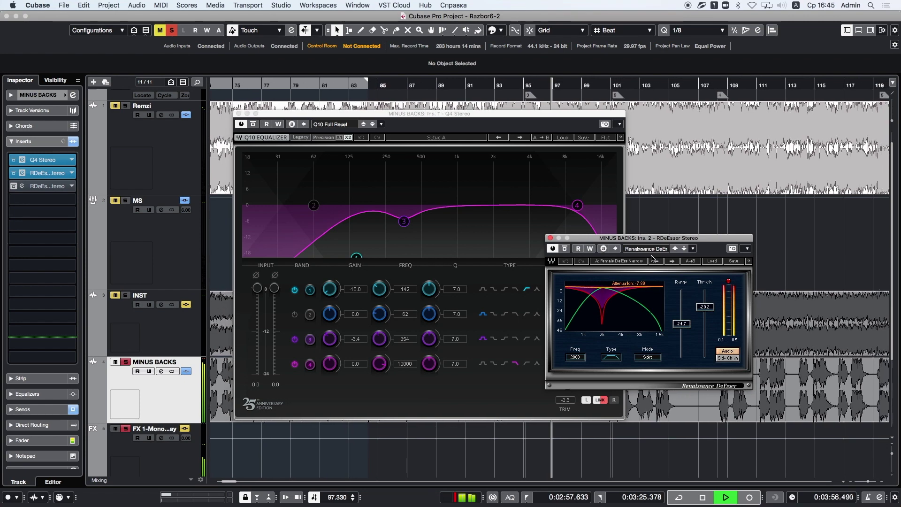
pyautogui.click(529, 84)
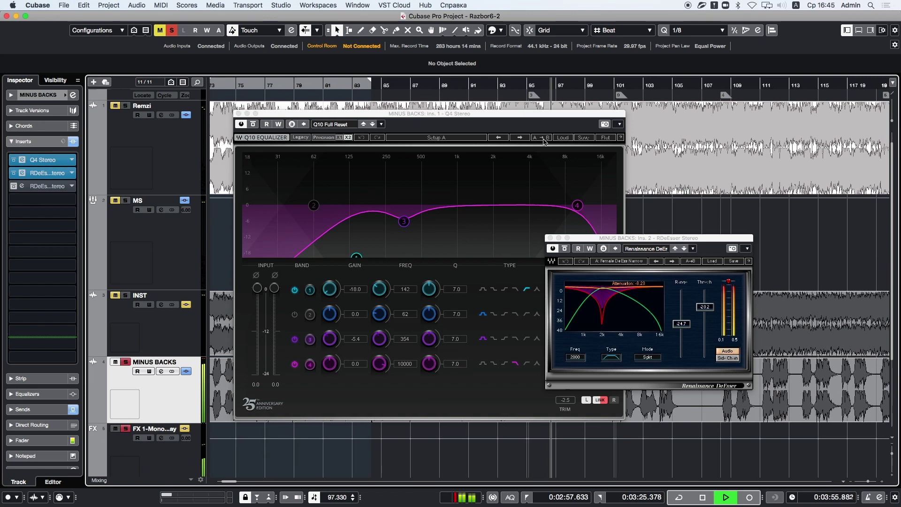
pyautogui.click(564, 250)
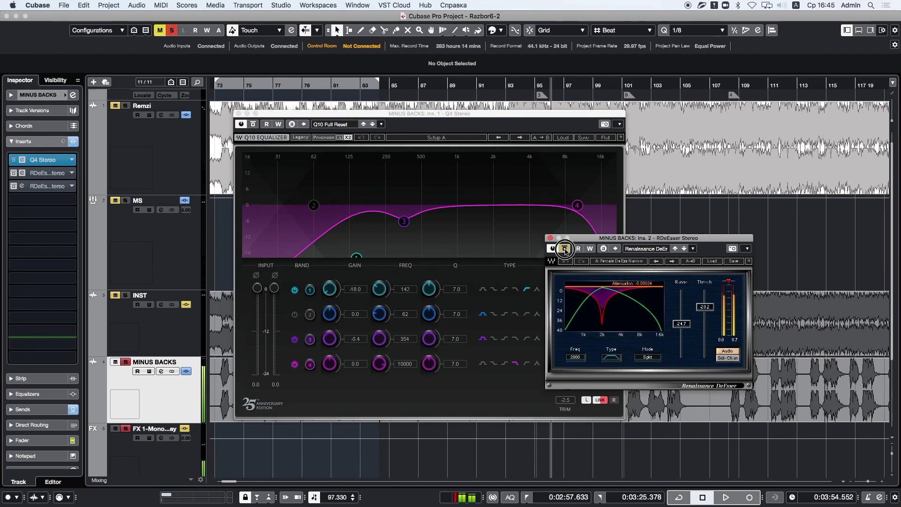
pyautogui.click(565, 249)
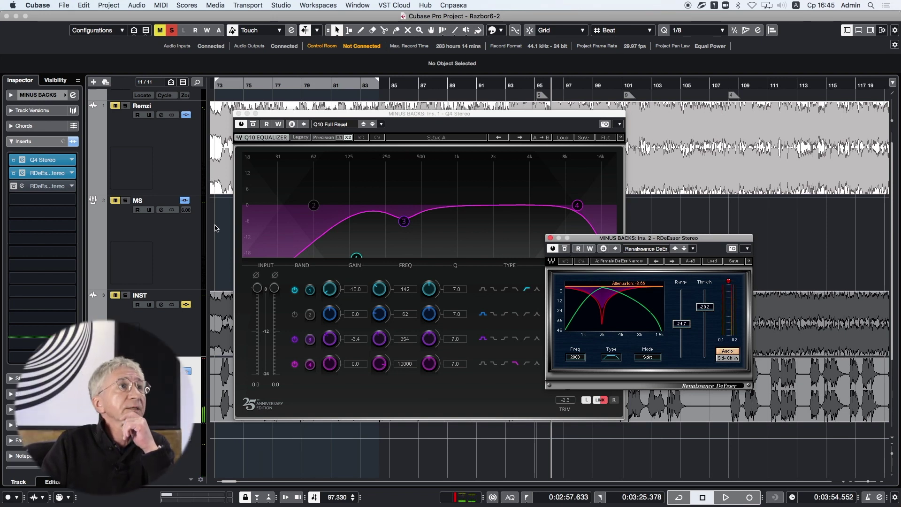
# Step: Open and activate the RDeEsser in the third insert slot, and compare it bypassed and active from about bar 101
pyautogui.click(22, 186)
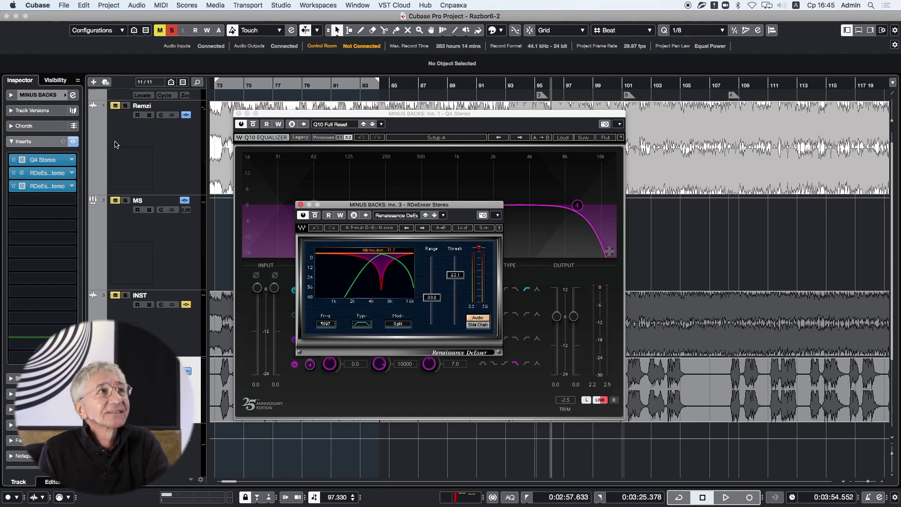
pyautogui.press('space')
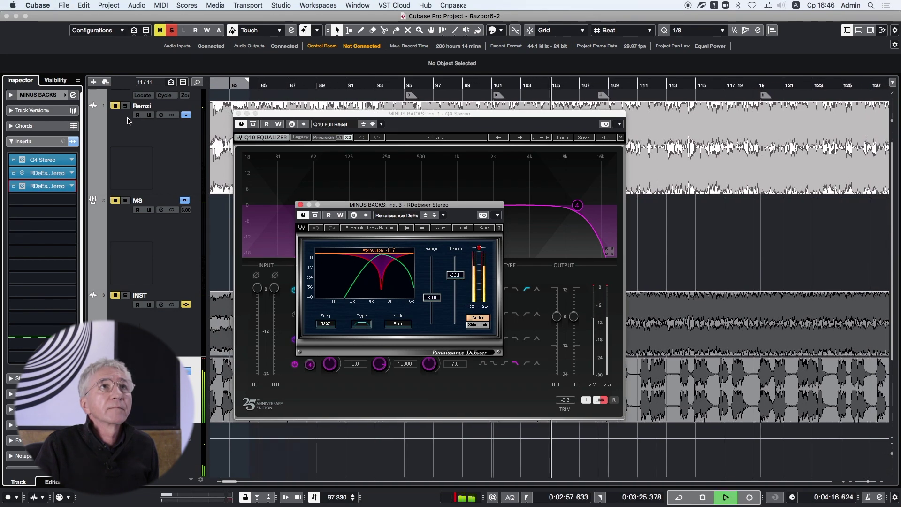
pyautogui.press('space')
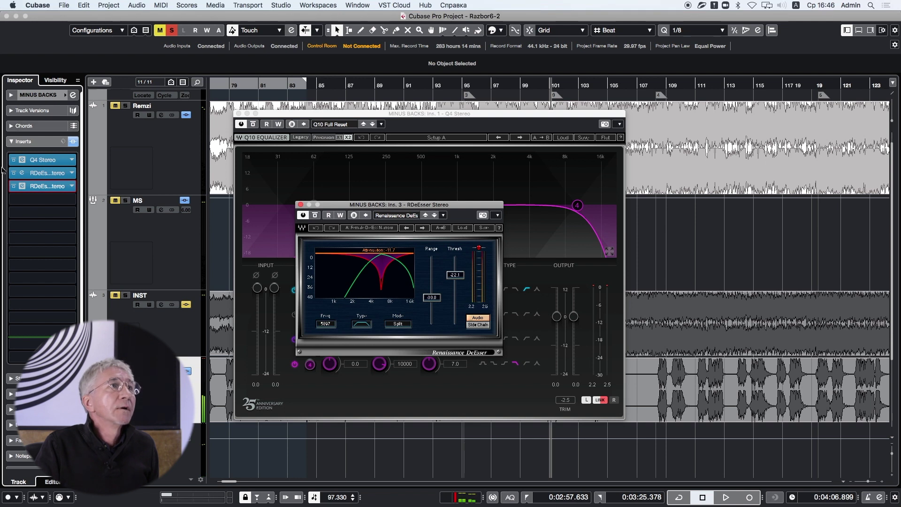
pyautogui.click(315, 216)
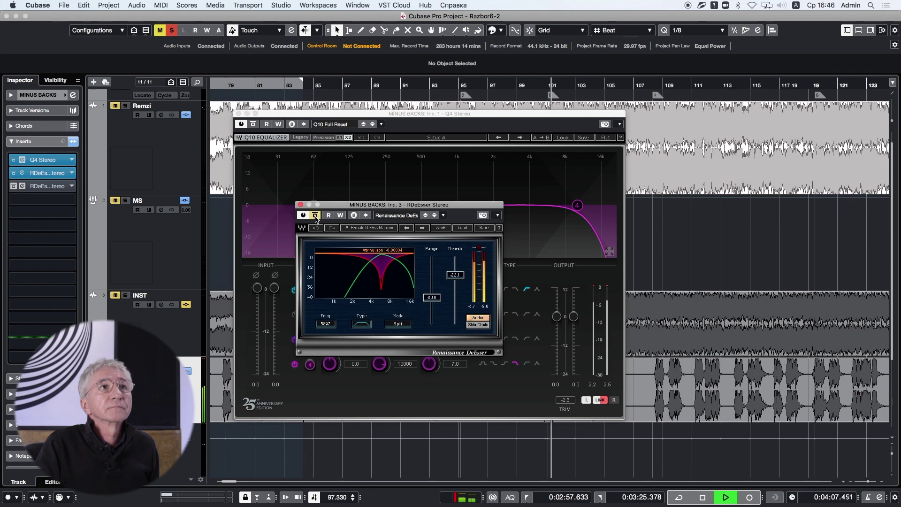
pyautogui.click(315, 216)
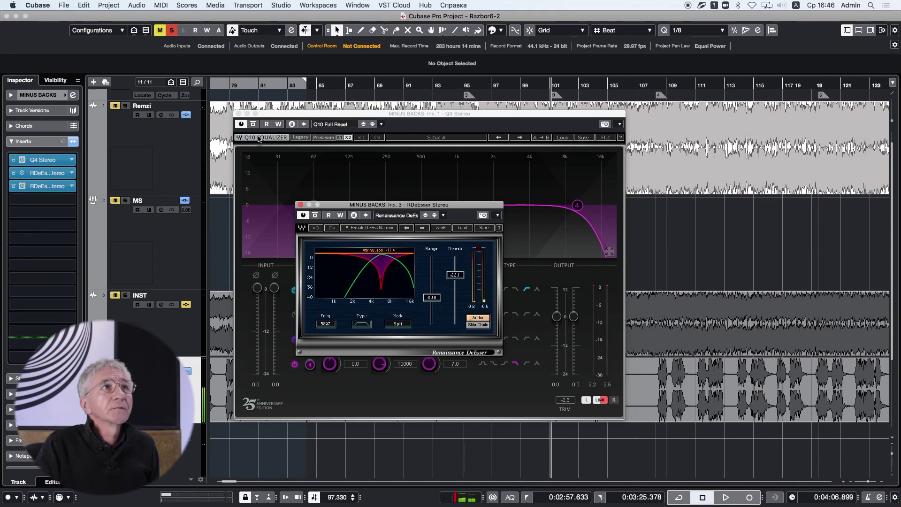
# Step: Close the Q4 equalizer window, bypass all MINUS BACKS inserts and play the track from bar 73
pyautogui.click(239, 113)
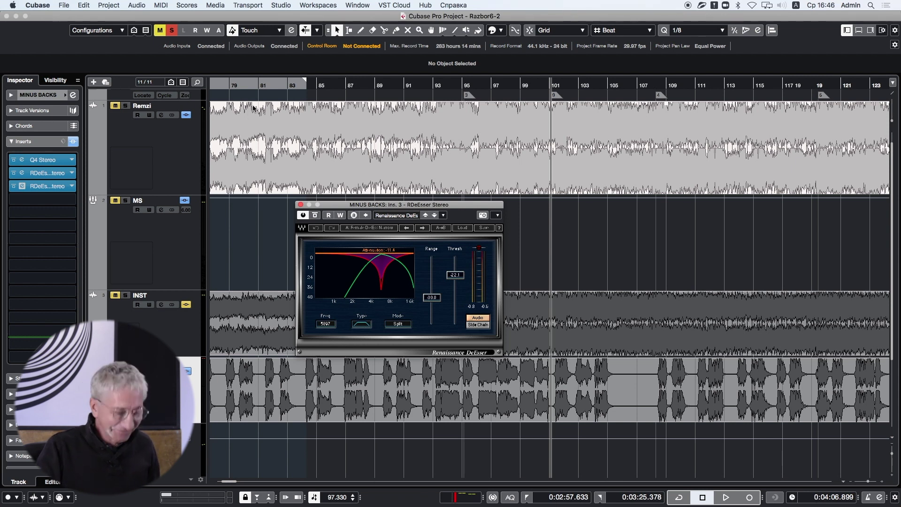
pyautogui.press('KP_1')
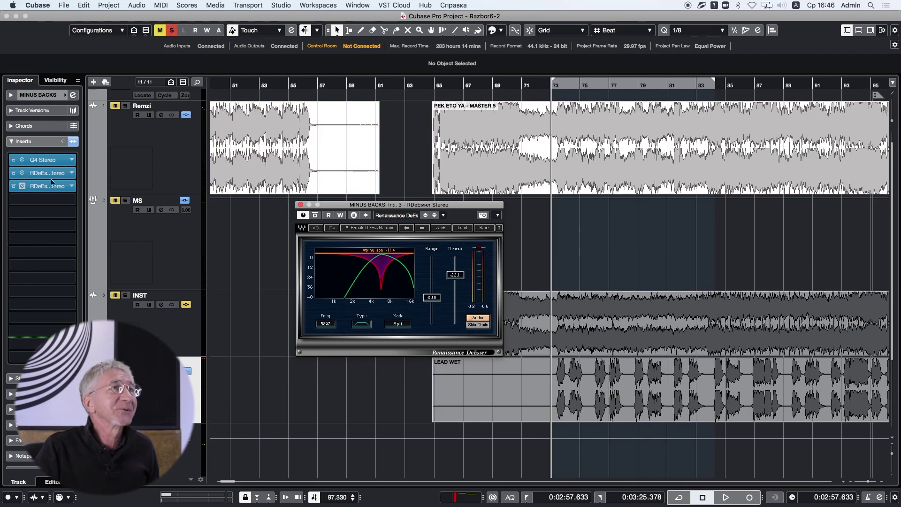
pyautogui.click(73, 142)
pyautogui.press('space')
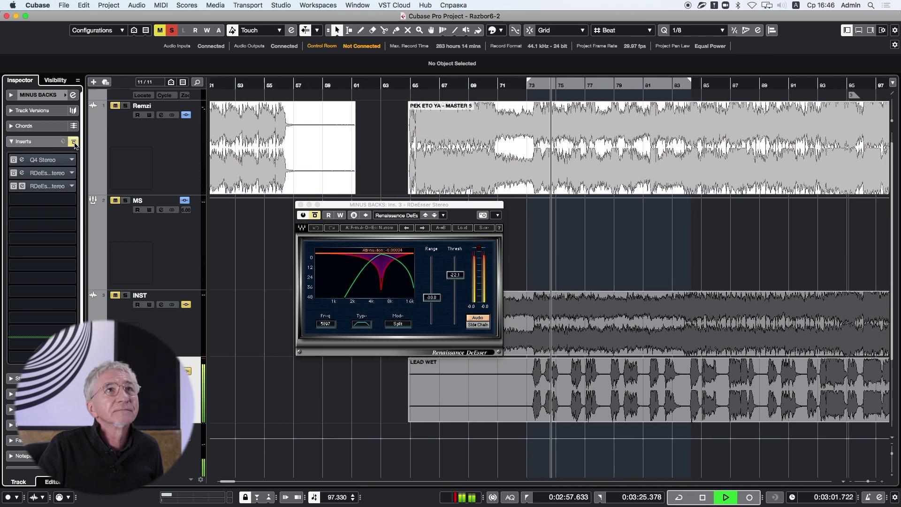
# Step: Reactivate all MINUS BACKS inserts, replay the track from bar 73 and close the RDeEsser window
pyautogui.press('space')
pyautogui.click(74, 145)
pyautogui.press('space')
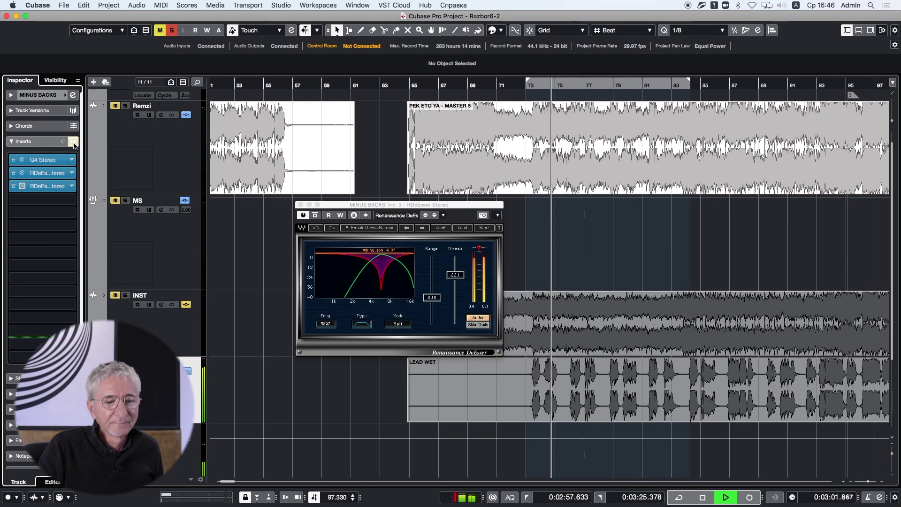
pyautogui.click(301, 205)
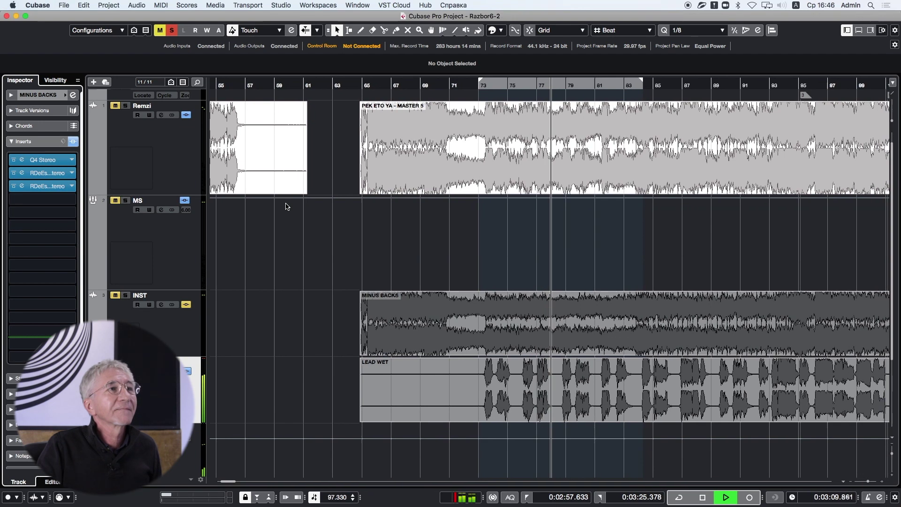
pyautogui.press('space')
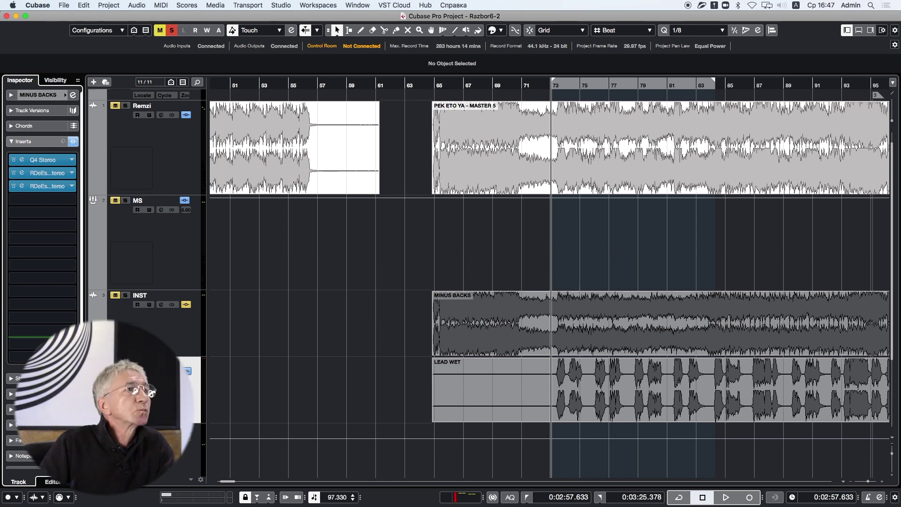
# Step: Select the FX 1-MonoDelay channel, open its MonoDelay insert to examine the delay settings, and close the plug-in window
pyautogui.click(155, 389)
pyautogui.click(155, 443)
pyautogui.click(155, 390)
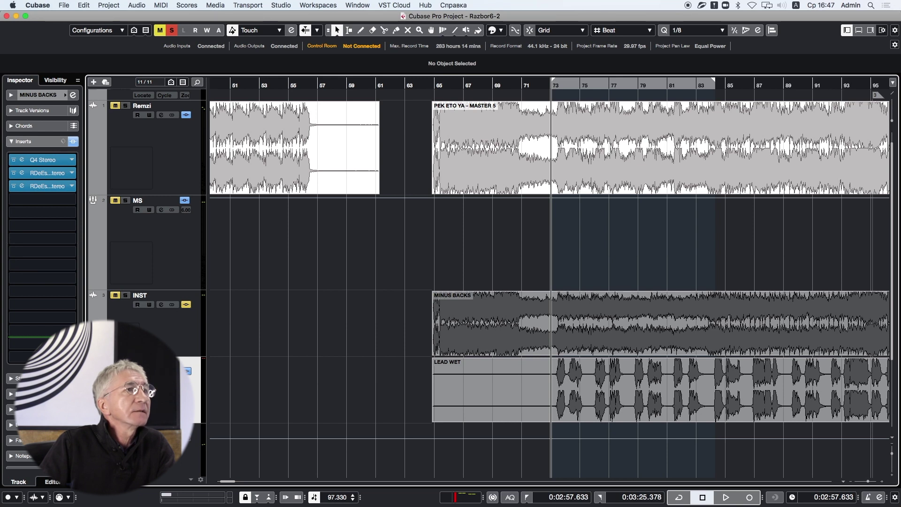
pyautogui.click(162, 451)
pyautogui.click(37, 130)
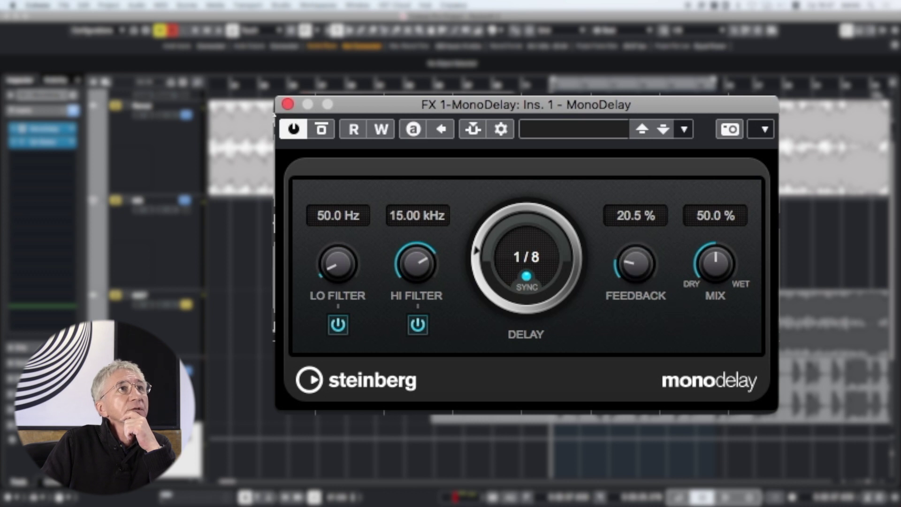
pyautogui.click(288, 105)
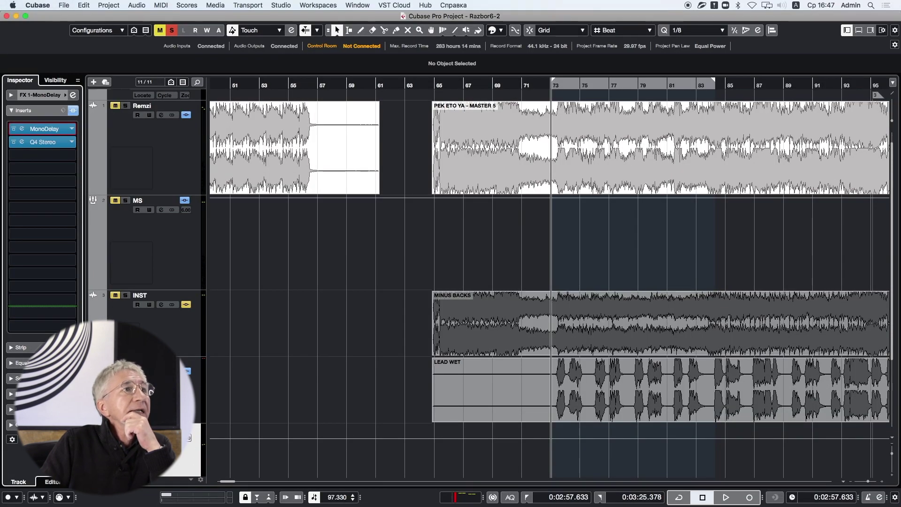
# Step: Select the FX 2-RVerb channel and audition the soloed MINUS BACKS with its delay and reverb from bar 73
pyautogui.scroll(-5, 132, 450)
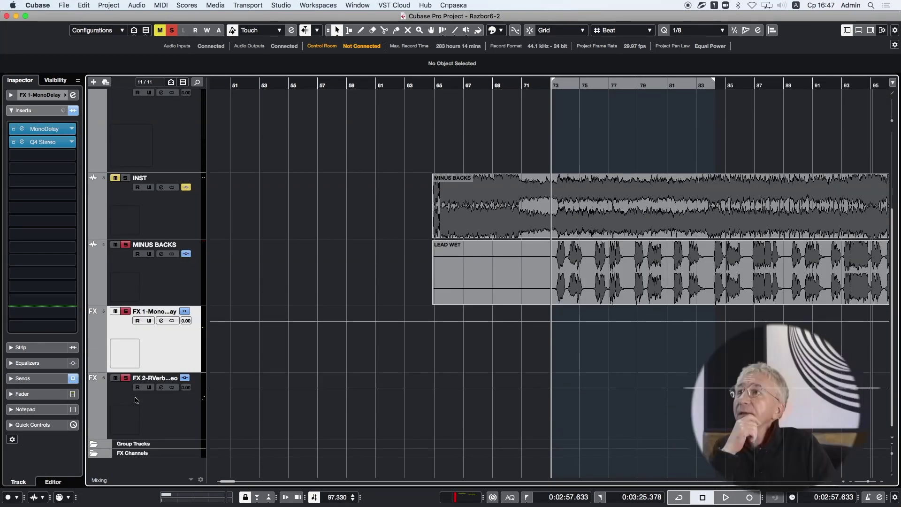
pyautogui.click(143, 426)
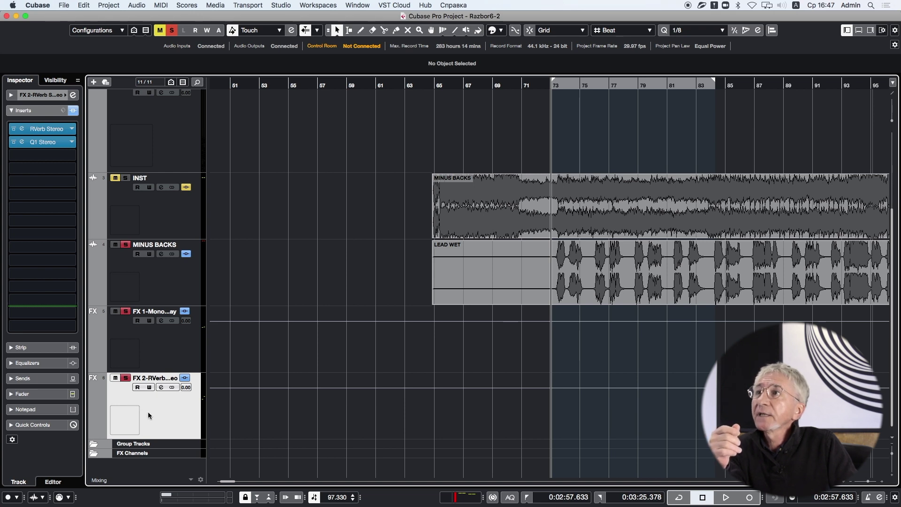
pyautogui.click(126, 245)
pyautogui.click(126, 245)
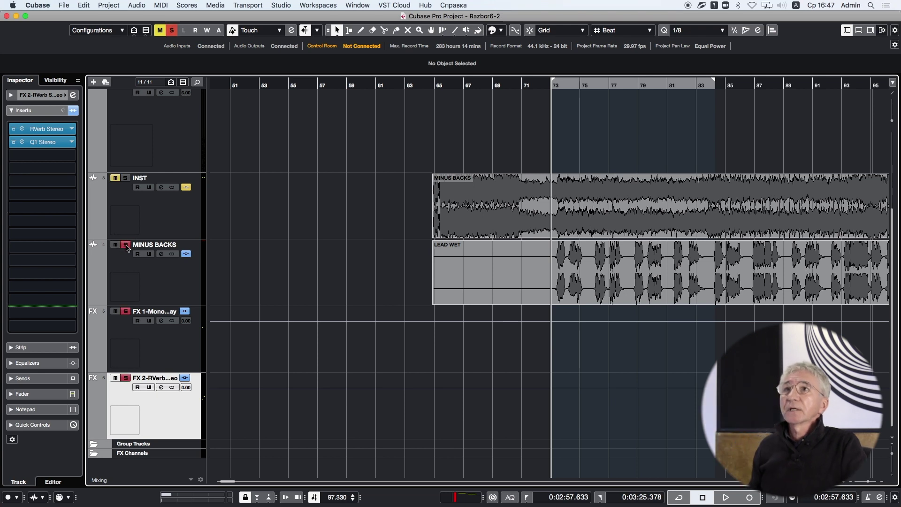
pyautogui.press('space')
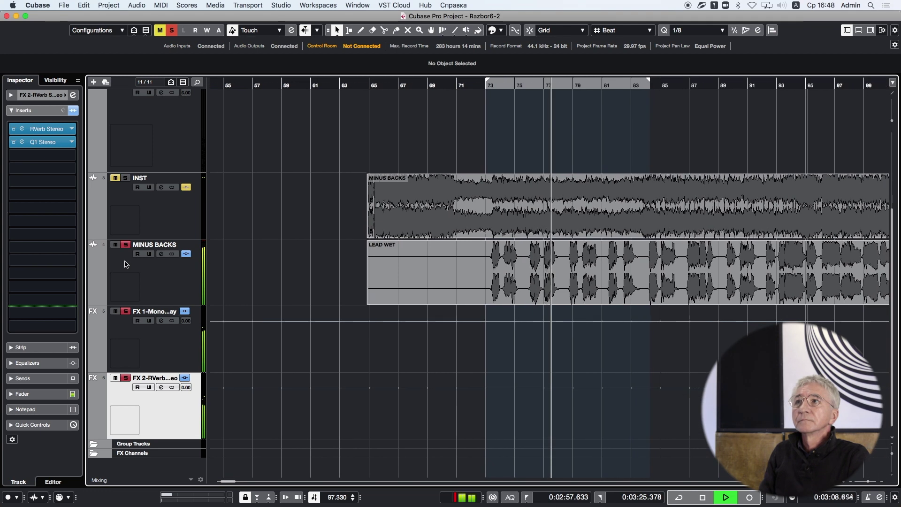
pyautogui.press('space')
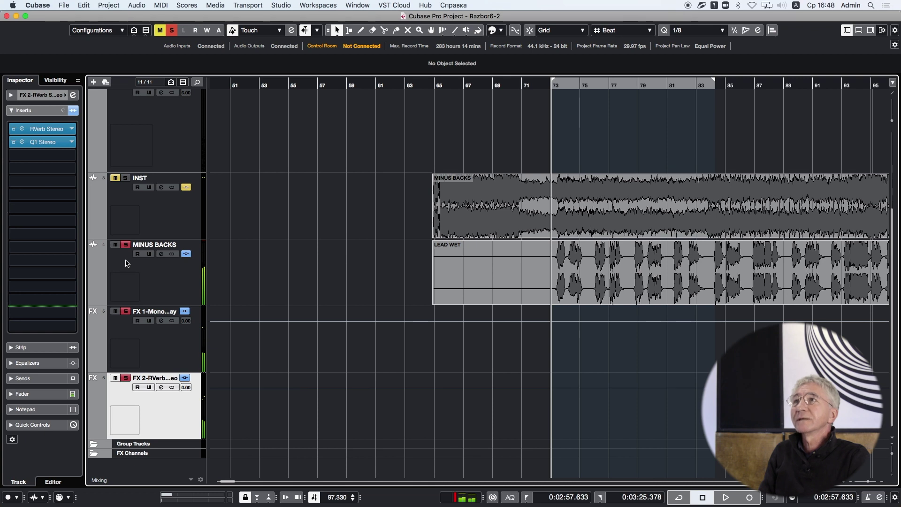
# Step: Clear all track solos and play the mix of INST and MINUS BACKS from bar 73
pyautogui.click(172, 32)
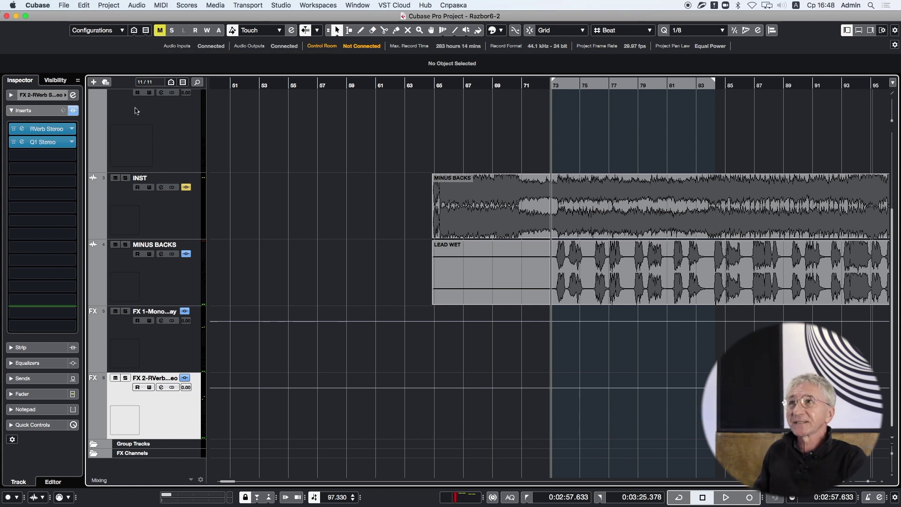
pyautogui.scroll(4, 146, 152)
pyautogui.scroll(3, 146, 153)
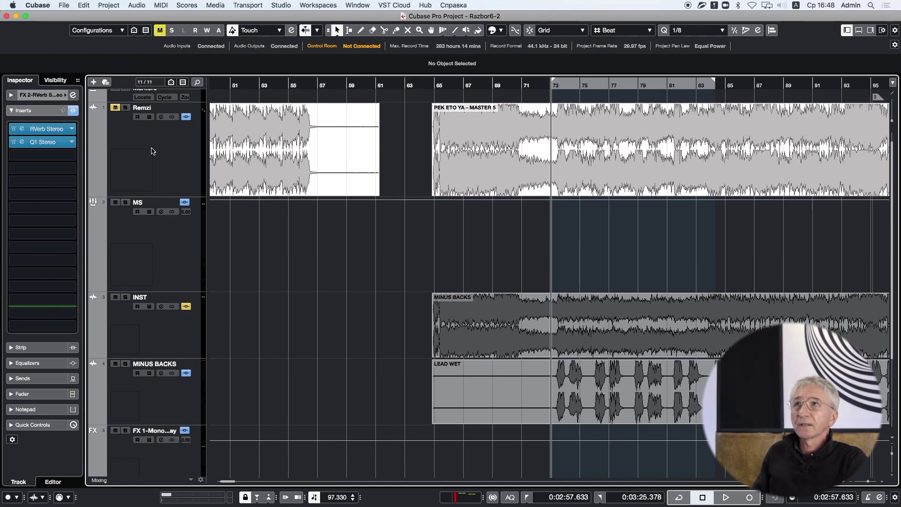
pyautogui.press('space')
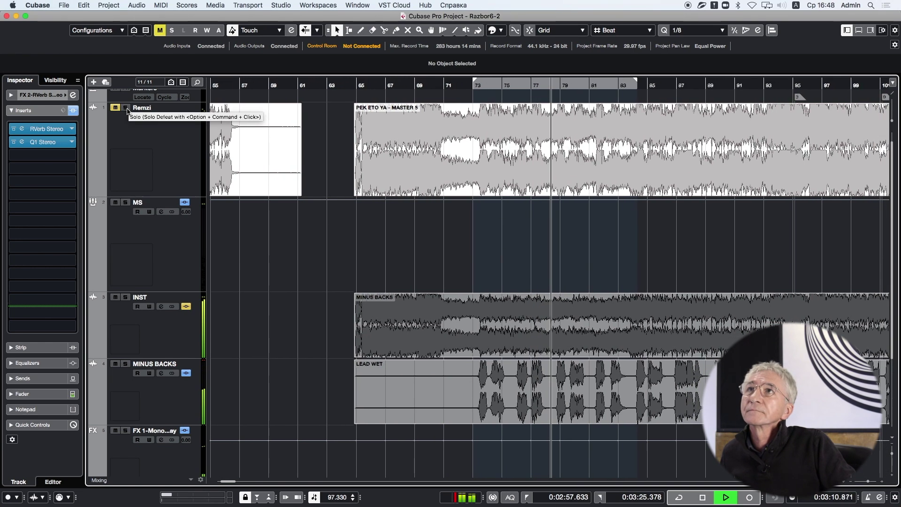
pyautogui.press('space')
# Step: Compare the PEK ETO YA master track with the mix from bar 73 by switching its solo on and off
pyautogui.click(126, 108)
pyautogui.press('space')
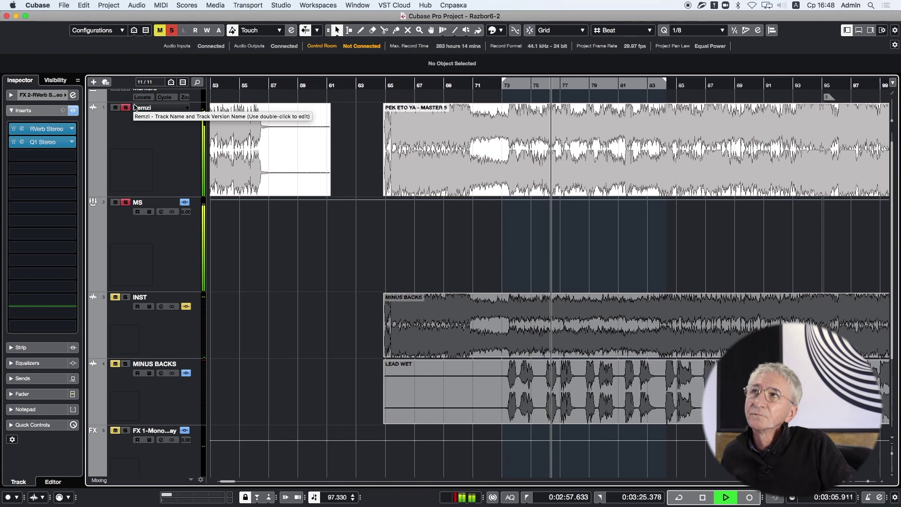
pyautogui.click(127, 108)
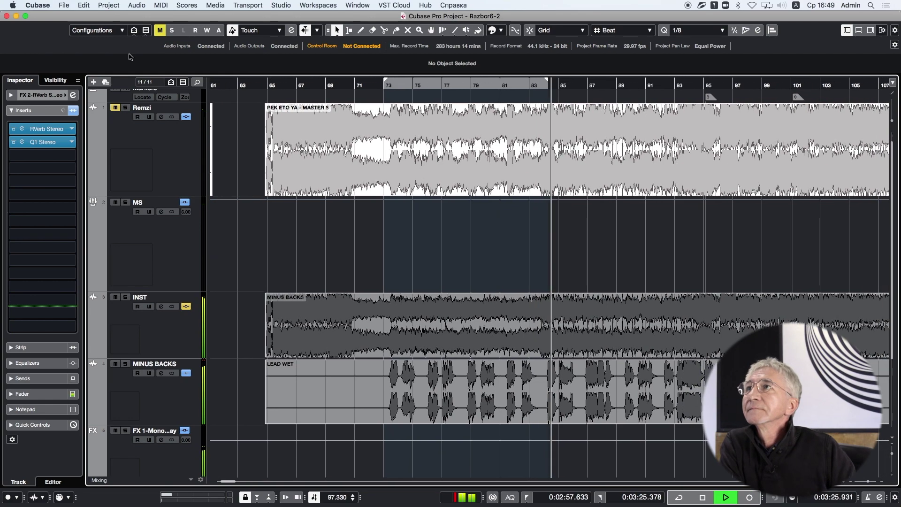
pyautogui.click(126, 108)
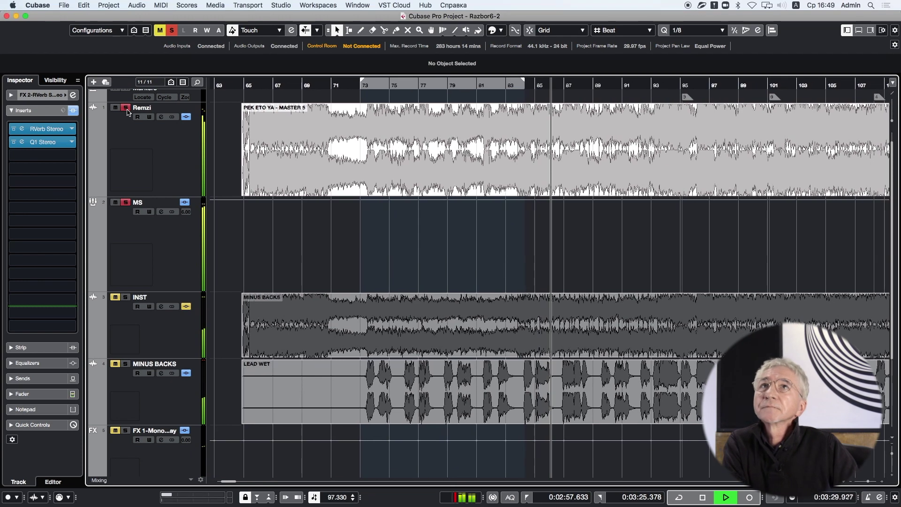
pyautogui.click(127, 109)
pyautogui.press('space')
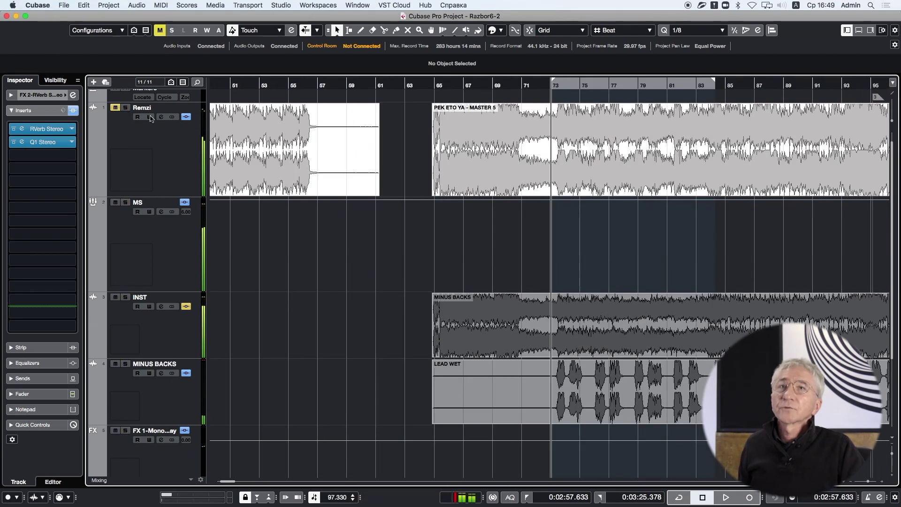
# Step: Jump to the marker at bar 101 and compare the soloed PEK ETO YA master track with the mix
pyautogui.press('KP_9')
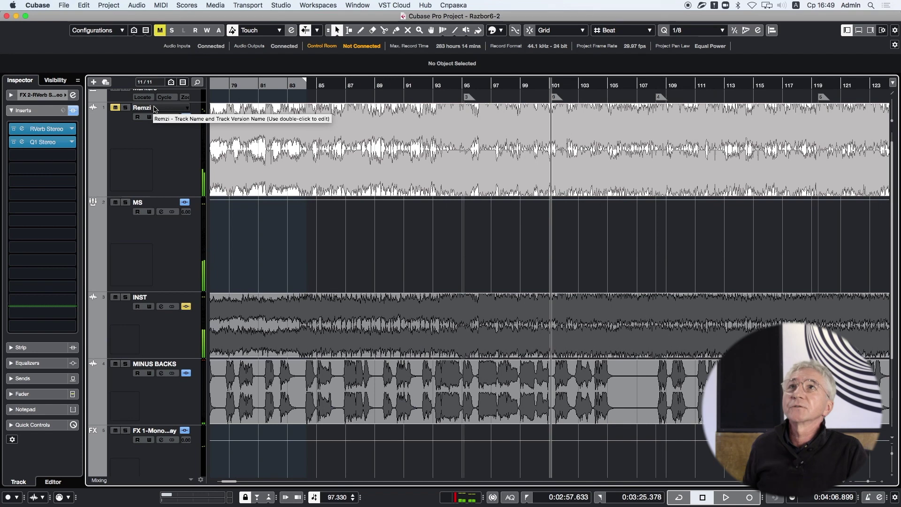
pyautogui.click(126, 110)
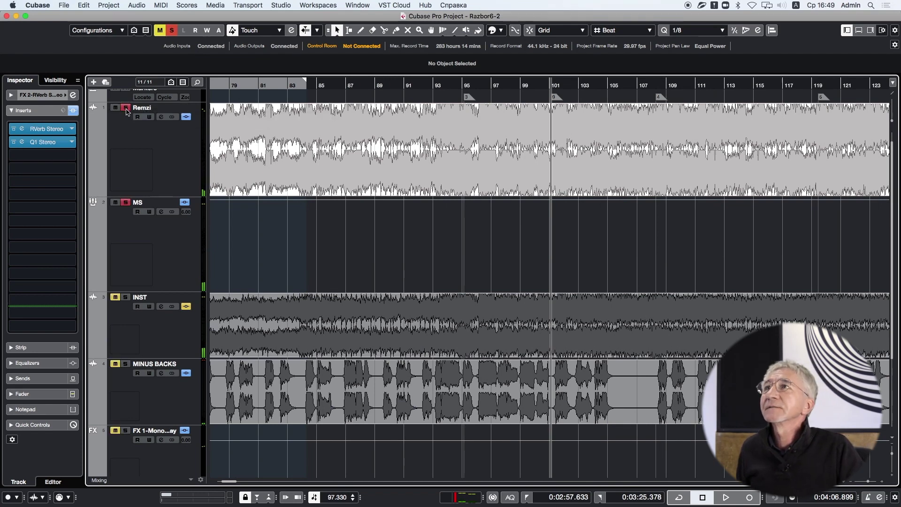
pyautogui.press('space')
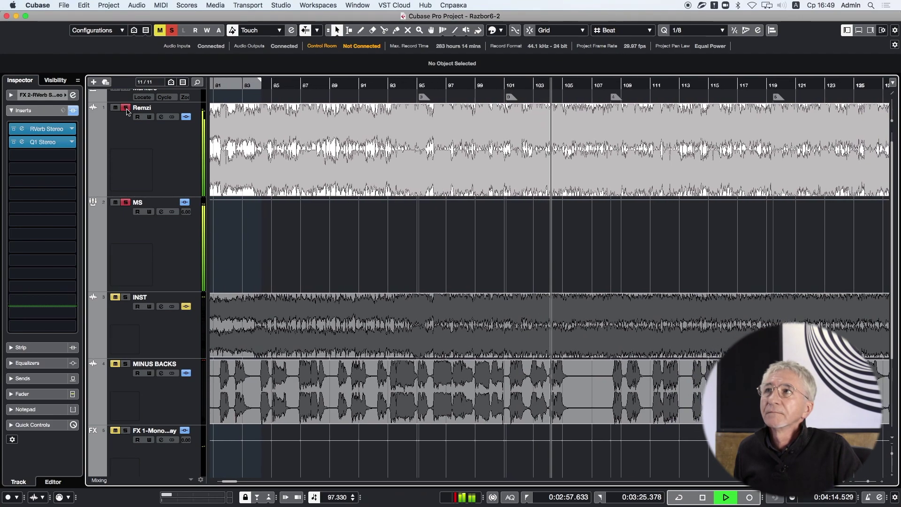
pyautogui.click(126, 108)
pyautogui.press('space')
pyautogui.press('space')
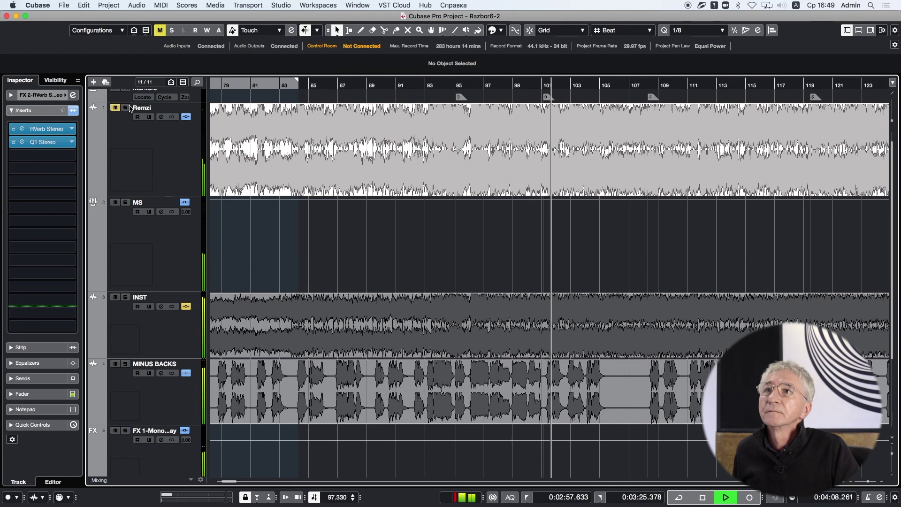
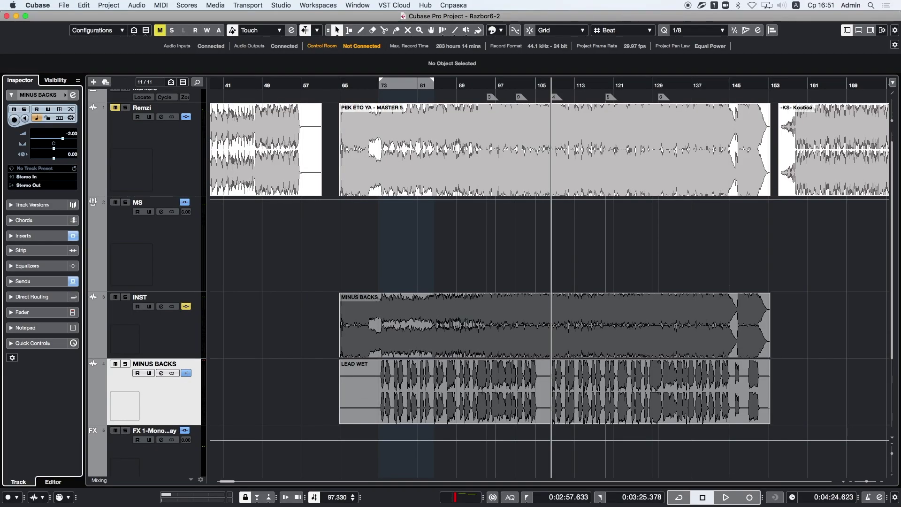
# Step: Play the passage from about bar 108 and set the MINUS BACKS track volume to 0.00
pyautogui.press('space')
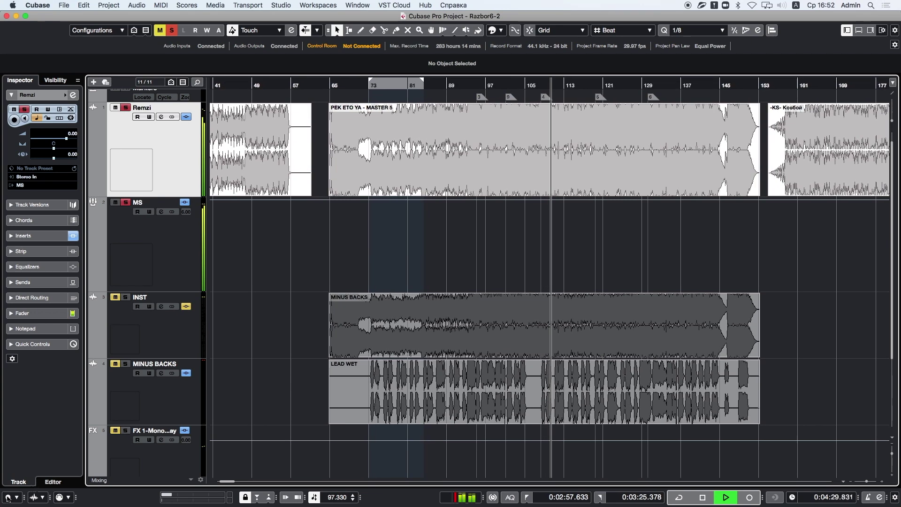
pyautogui.press('space')
pyautogui.click(136, 399)
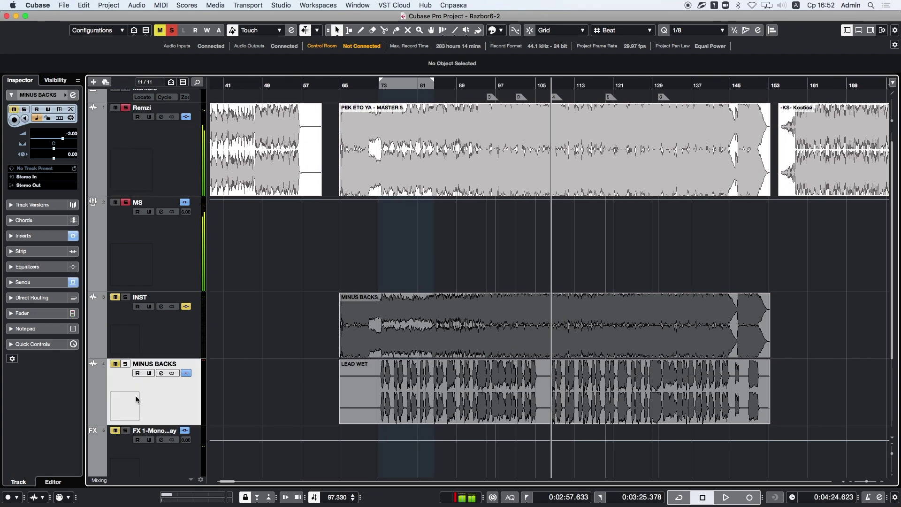
pyautogui.click(68, 138)
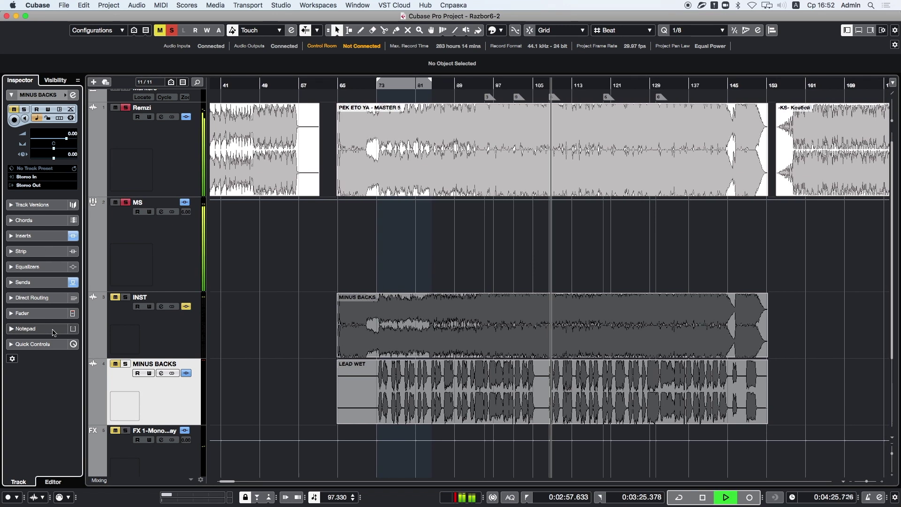
# Step: Audition the soloed PEK ETO YA master track from the marker at bar 95 and compare it with INST soloed
pyautogui.click(115, 107)
pyautogui.click(125, 107)
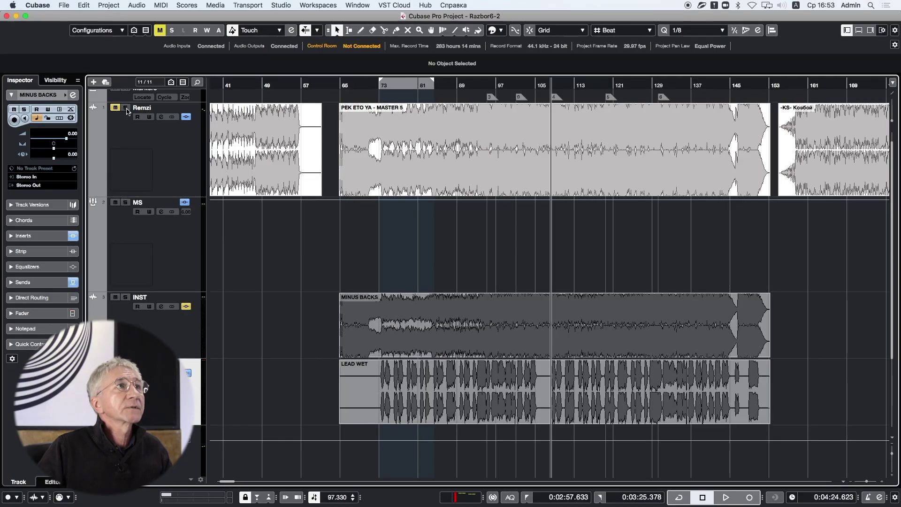
pyautogui.click(126, 108)
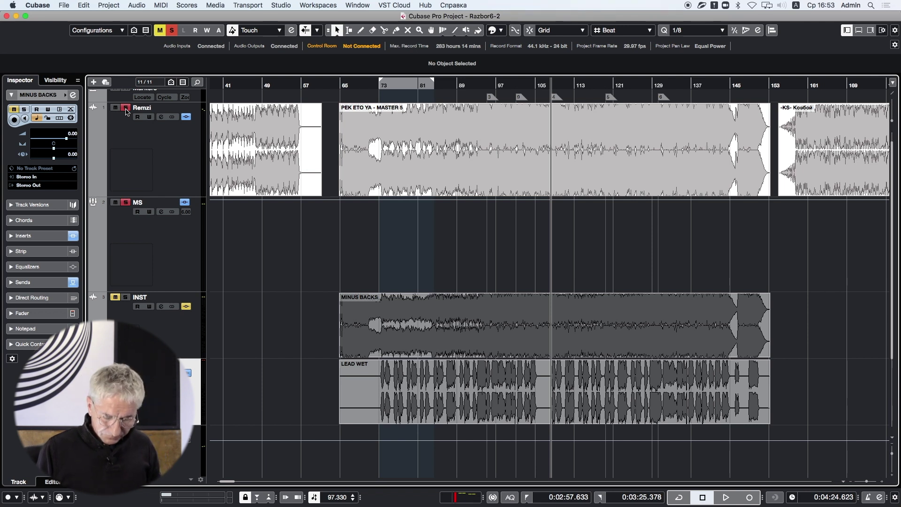
pyautogui.press('3')
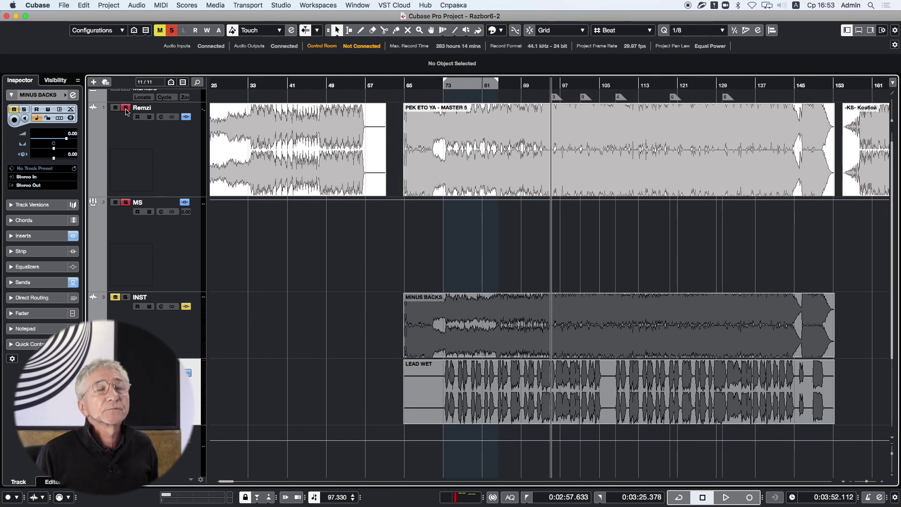
pyautogui.press('space')
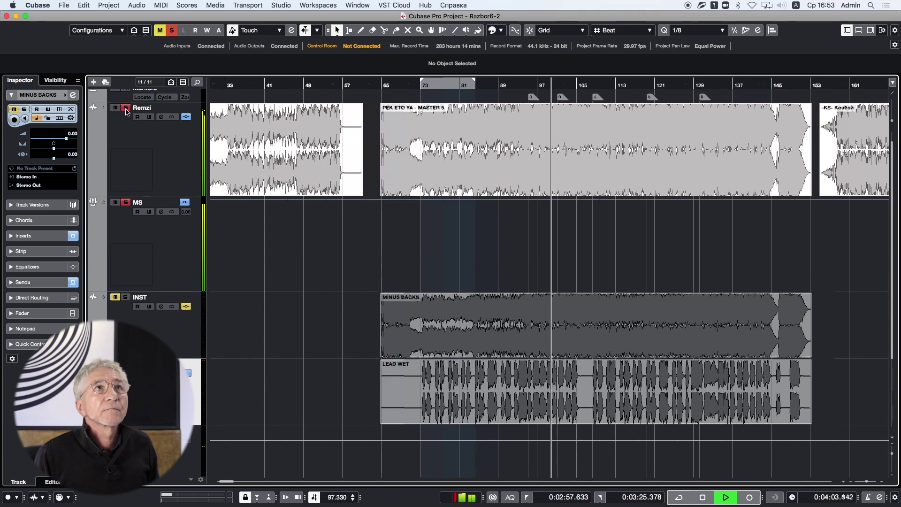
pyautogui.press('space')
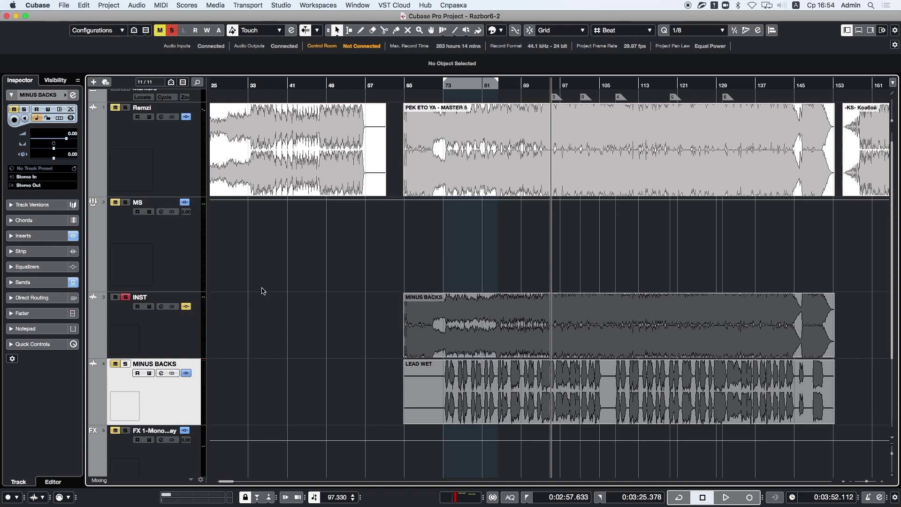
pyautogui.press('space')
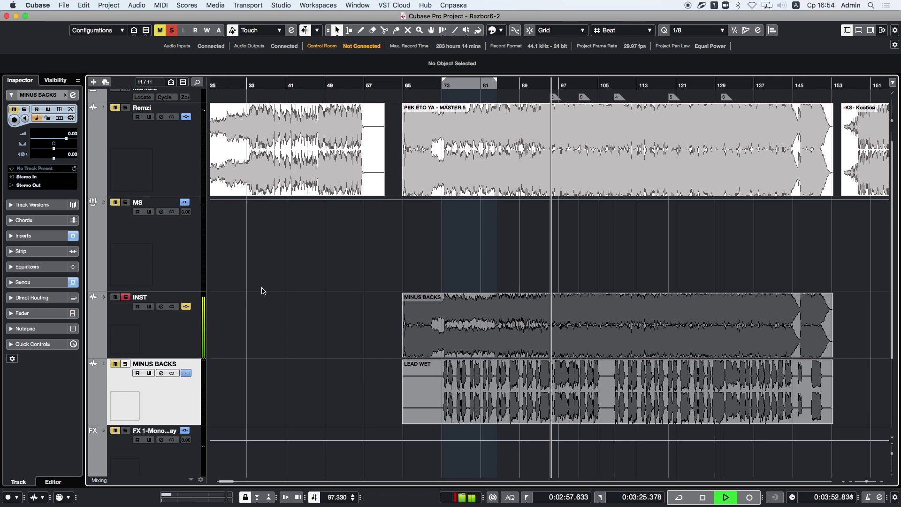